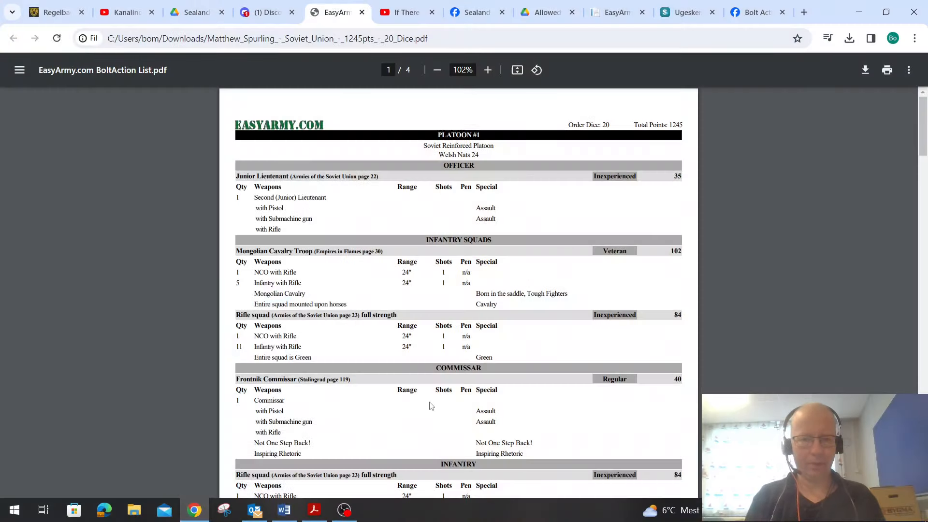
pyautogui.scroll(3, 430, 406)
pyautogui.scroll(2, 431, 406)
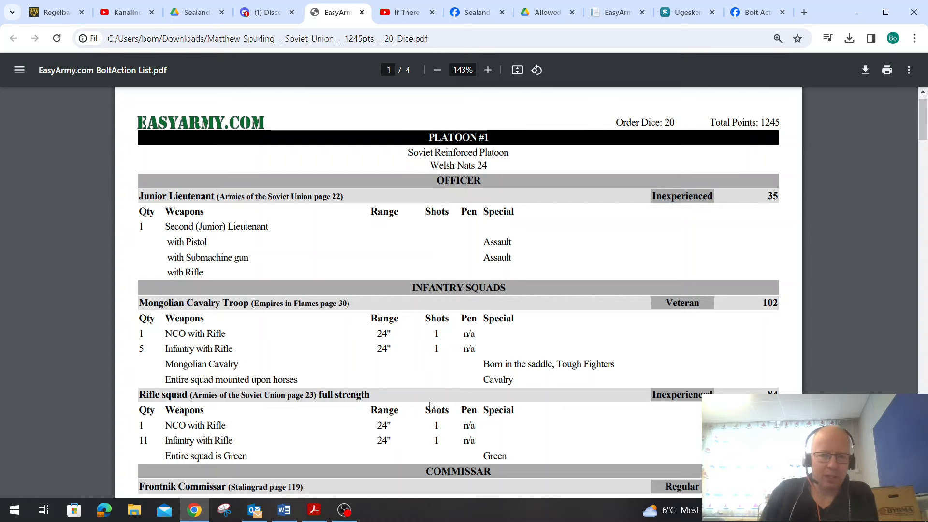
pyautogui.scroll(-1, 430, 405)
pyautogui.scroll(-3, 430, 405)
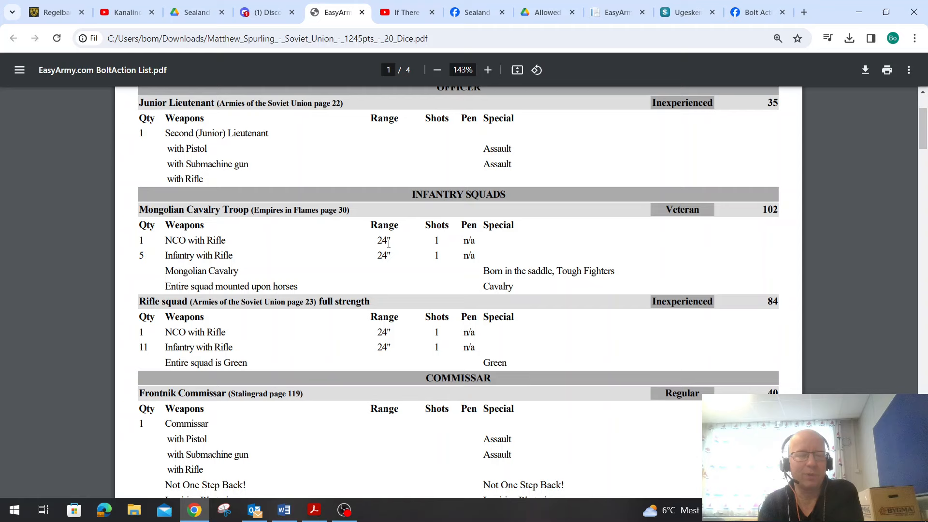
pyautogui.scroll(-1, 389, 243)
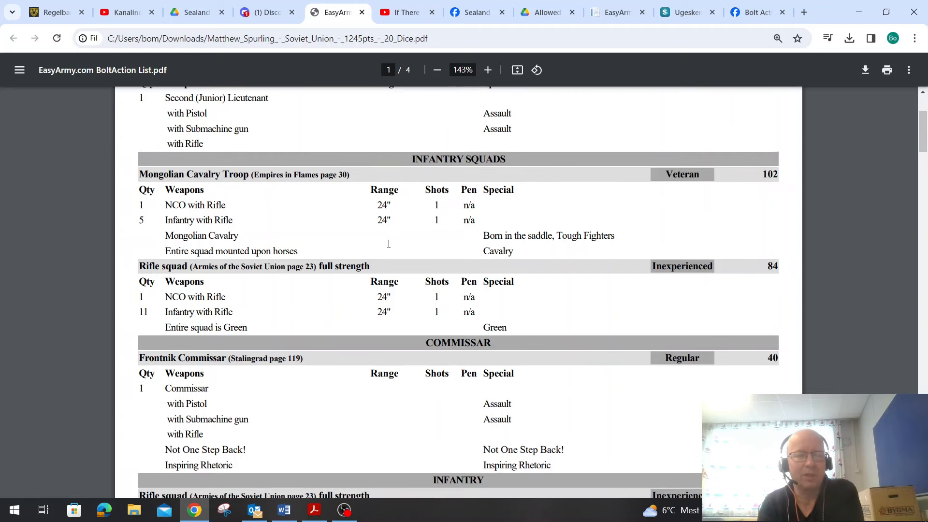
pyautogui.scroll(-1, 389, 244)
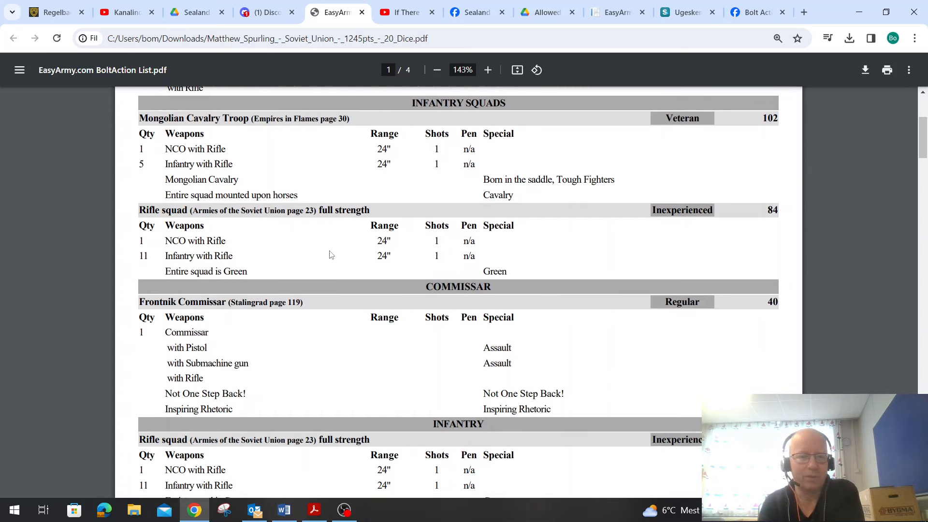
pyautogui.scroll(-1, 329, 254)
pyautogui.scroll(-2, 330, 251)
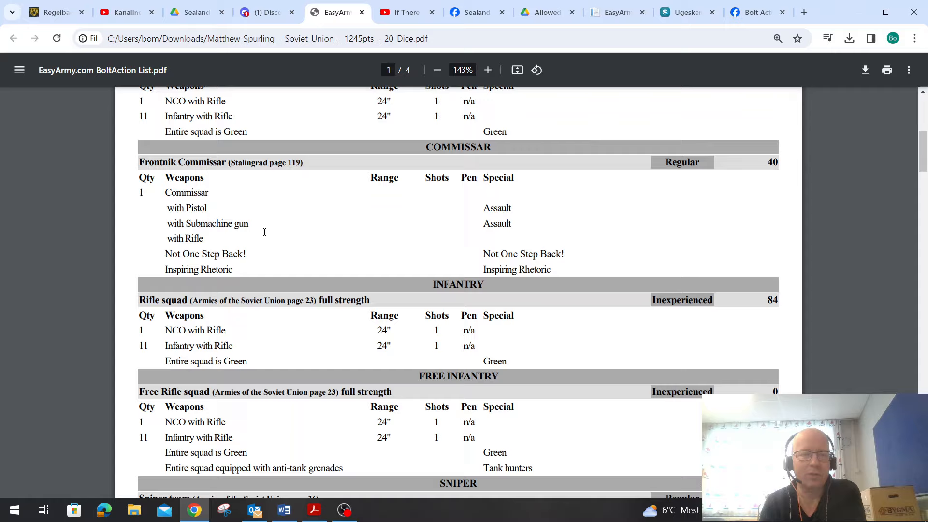
pyautogui.scroll(1, 265, 232)
pyautogui.scroll(2, 265, 233)
pyautogui.scroll(1, 265, 232)
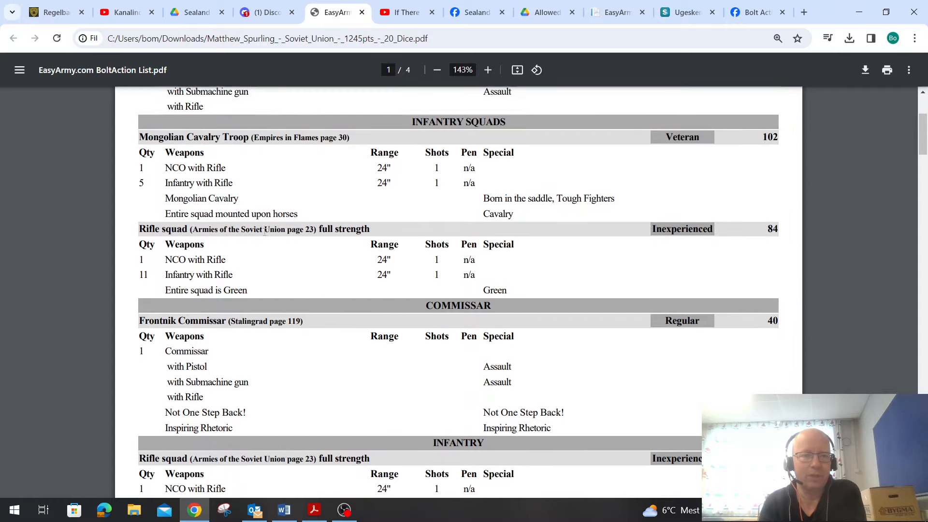
pyautogui.scroll(2, 264, 232)
pyautogui.scroll(-2, 258, 215)
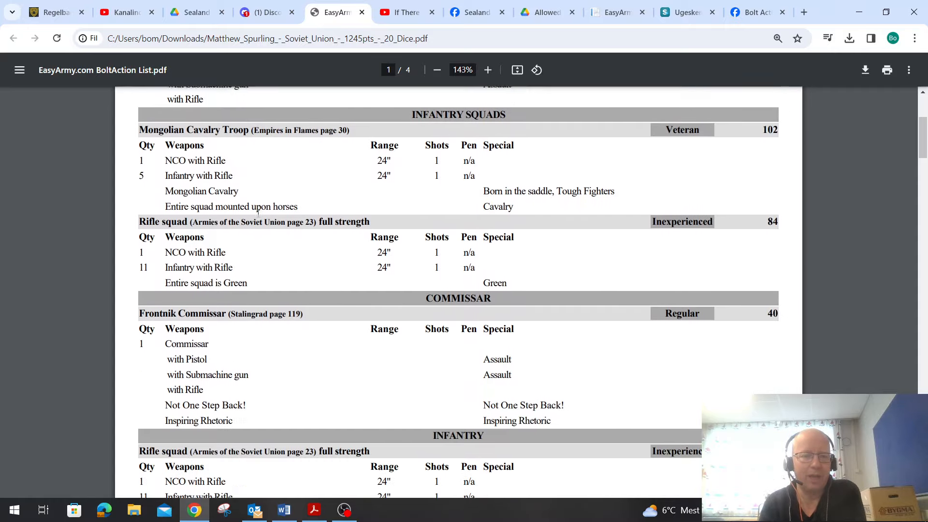
pyautogui.scroll(-1, 258, 215)
pyautogui.scroll(-2, 239, 395)
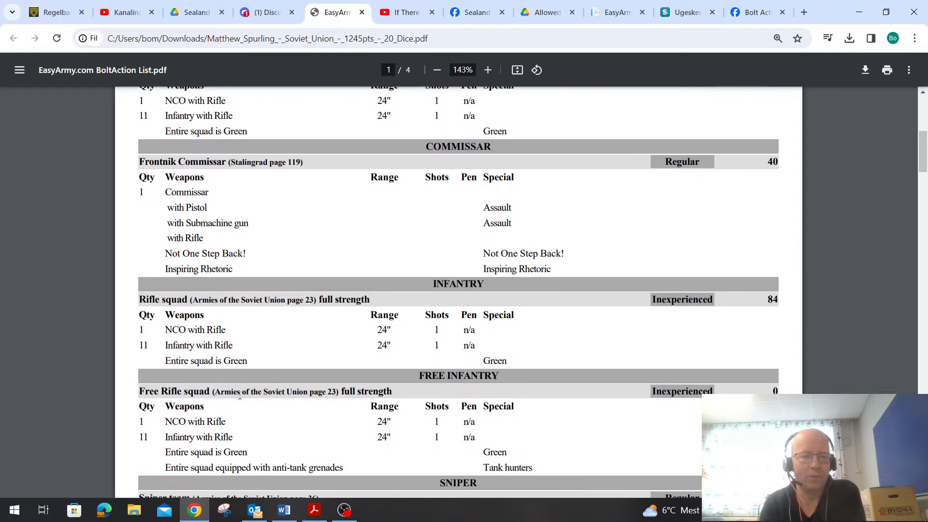
pyautogui.scroll(-1, 239, 396)
pyautogui.scroll(-2, 239, 396)
pyautogui.scroll(-2, 239, 395)
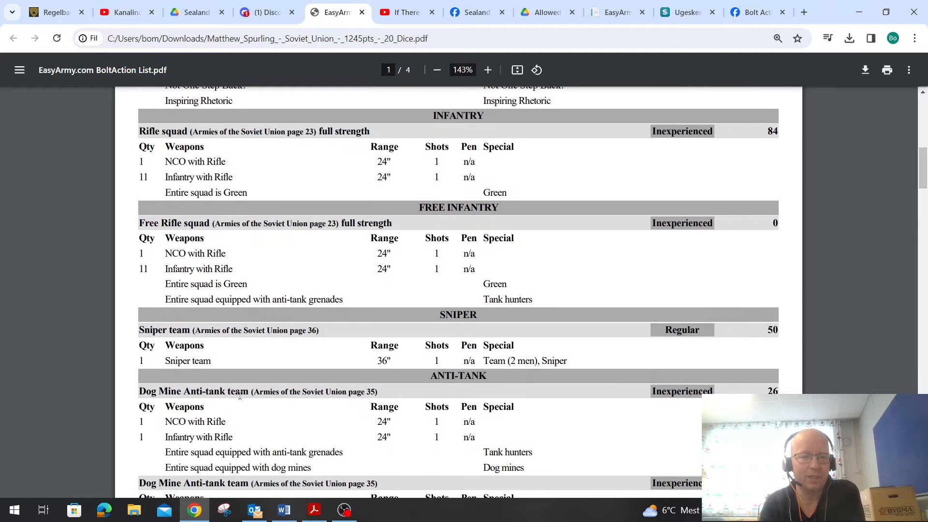
pyautogui.scroll(-1, 240, 394)
pyautogui.scroll(-1, 239, 395)
pyautogui.scroll(-1, 240, 395)
pyautogui.scroll(-1, 239, 395)
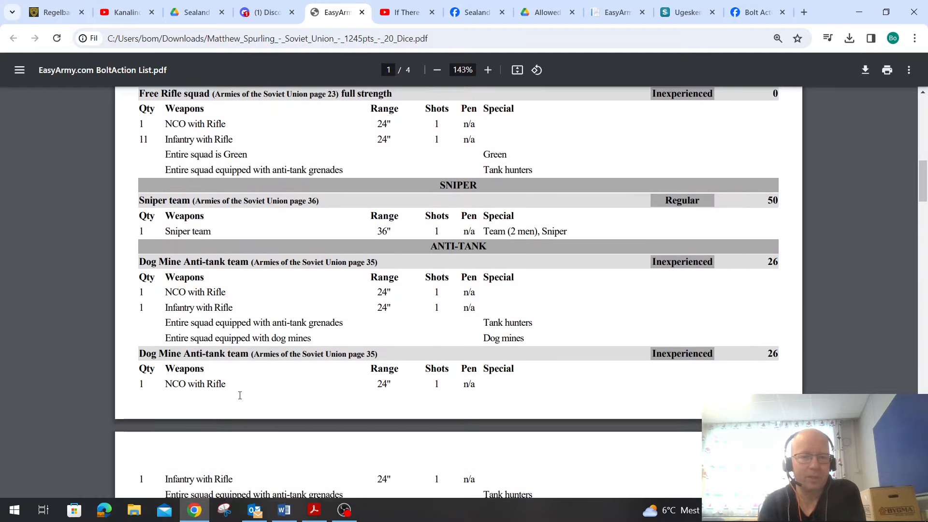
pyautogui.scroll(-1, 240, 394)
pyautogui.scroll(-1, 239, 396)
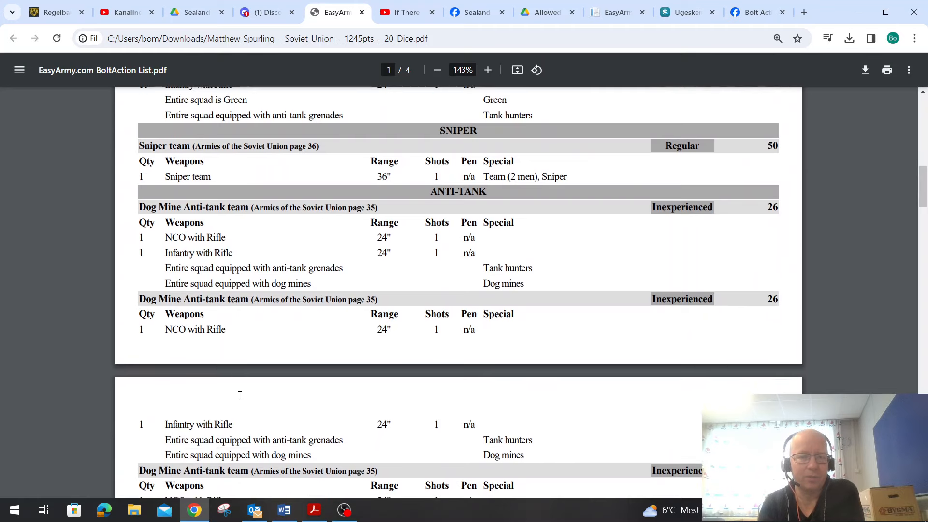
pyautogui.scroll(-1, 239, 395)
pyautogui.scroll(-1, 239, 396)
pyautogui.scroll(-1, 240, 396)
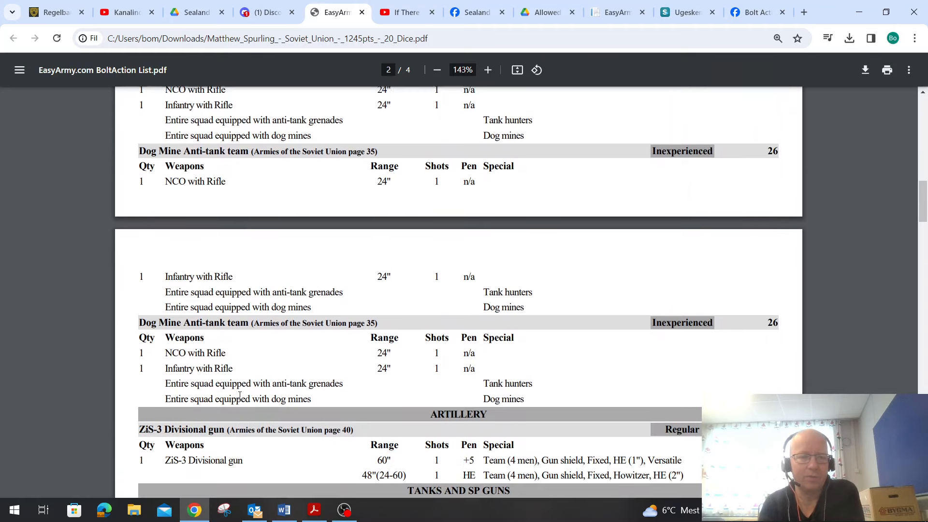
pyautogui.scroll(-1, 239, 395)
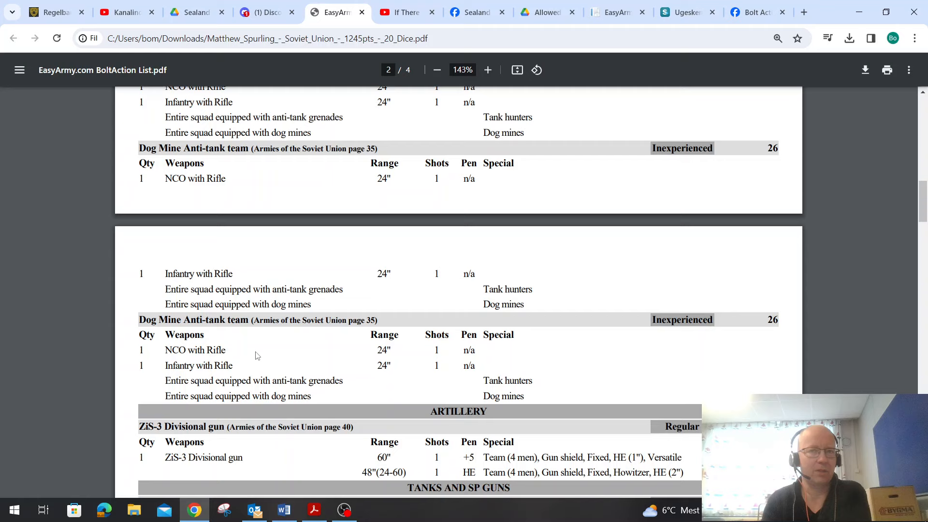
pyautogui.scroll(-1, 255, 354)
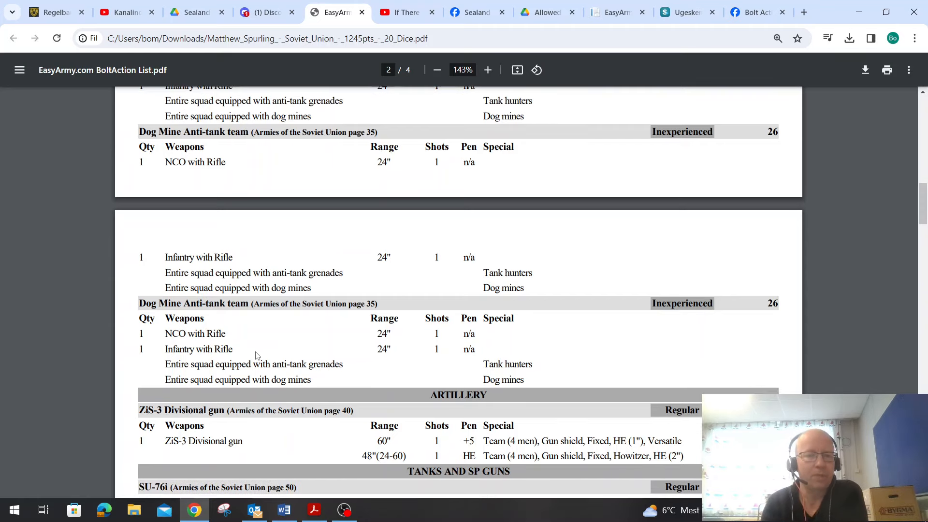
pyautogui.scroll(-1, 255, 354)
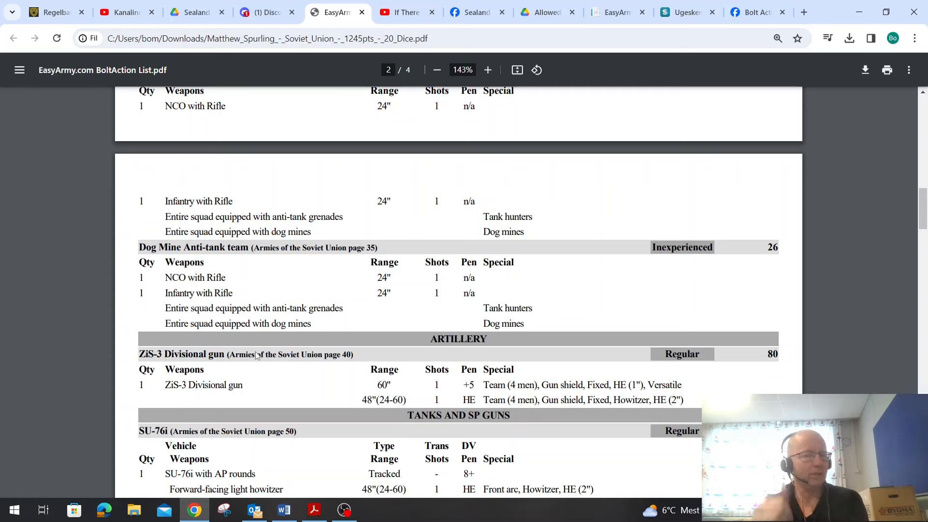
pyautogui.scroll(-2, 258, 356)
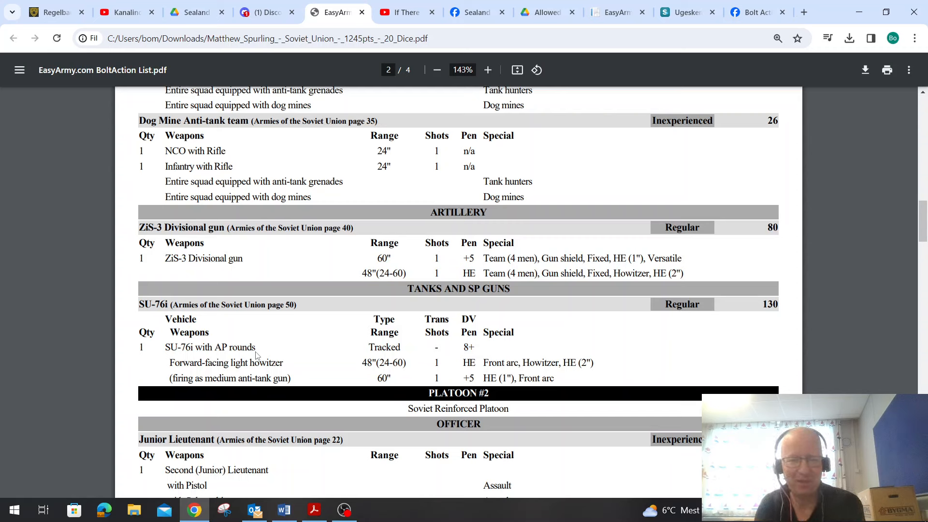
pyautogui.scroll(-3, 255, 354)
pyautogui.scroll(-2, 256, 355)
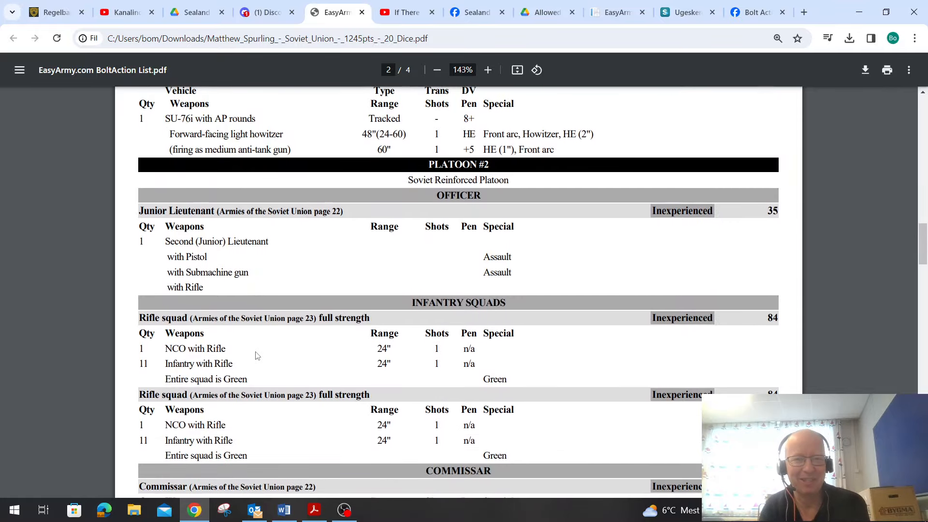
pyautogui.scroll(-1, 256, 354)
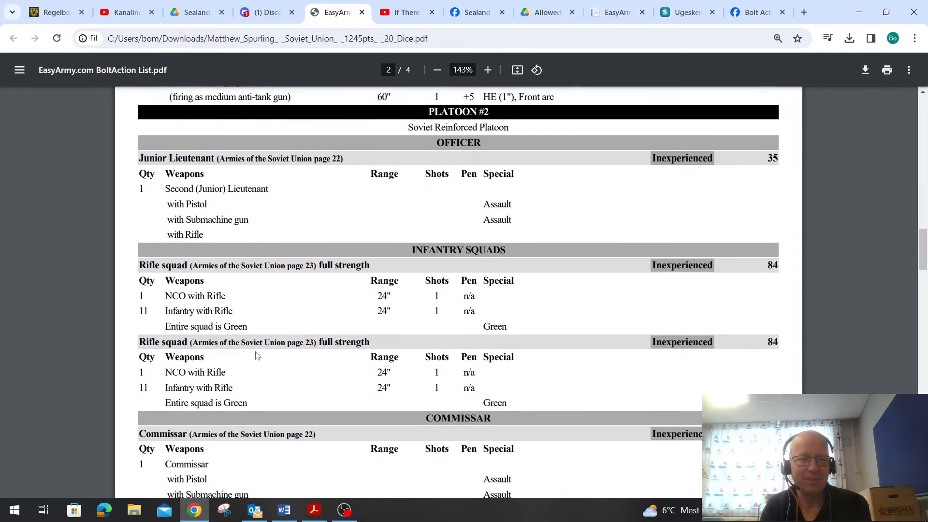
pyautogui.scroll(-1, 255, 354)
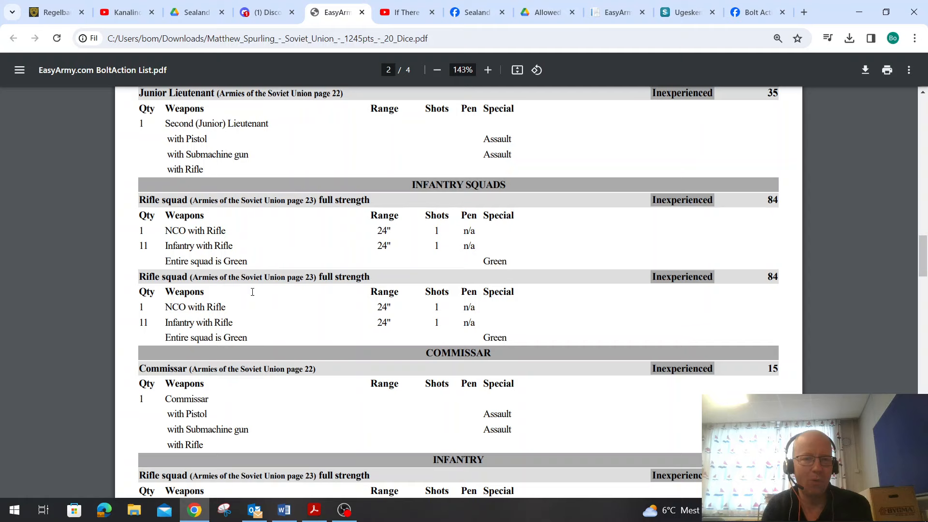
pyautogui.scroll(-2, 272, 245)
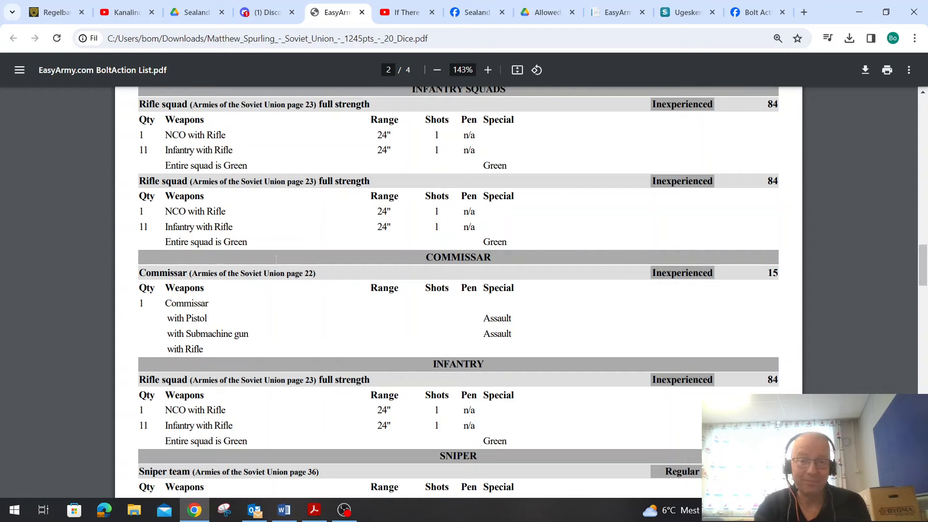
pyautogui.scroll(-3, 276, 260)
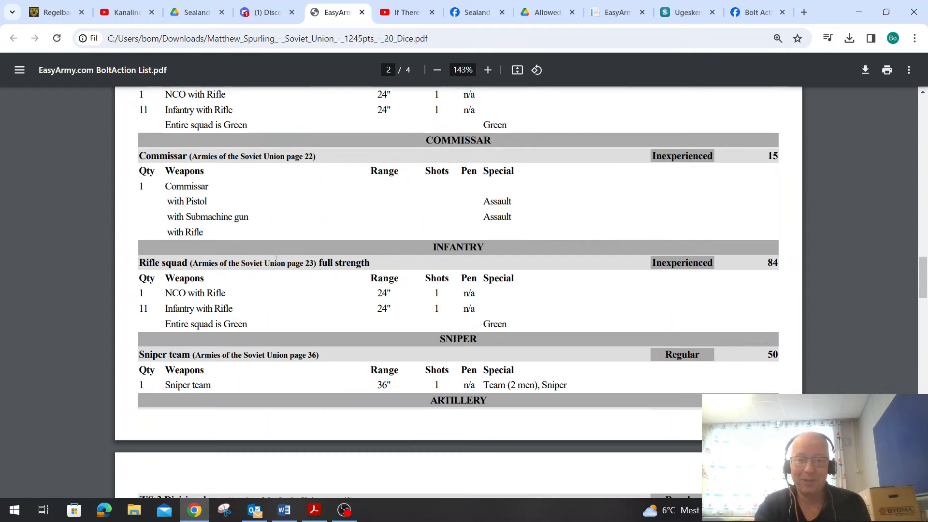
pyautogui.scroll(-2, 275, 260)
pyautogui.scroll(-1, 276, 259)
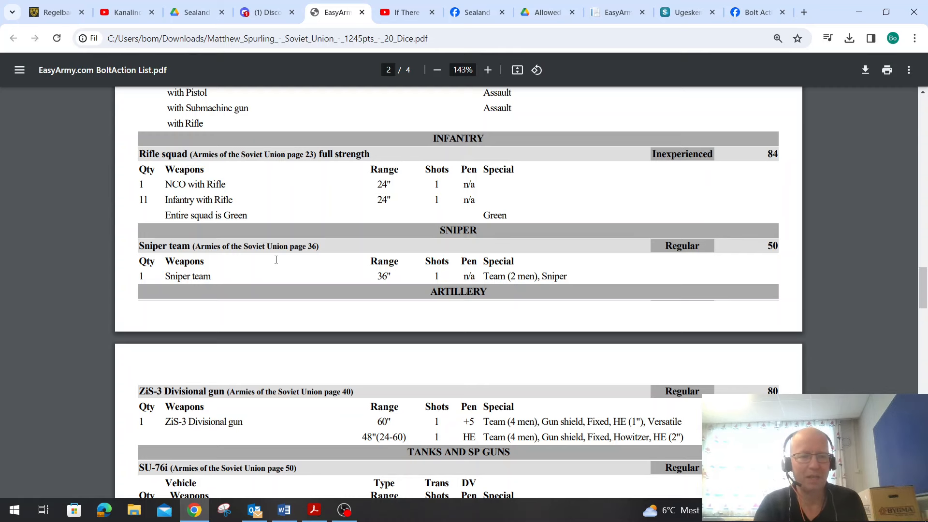
pyautogui.scroll(-2, 276, 259)
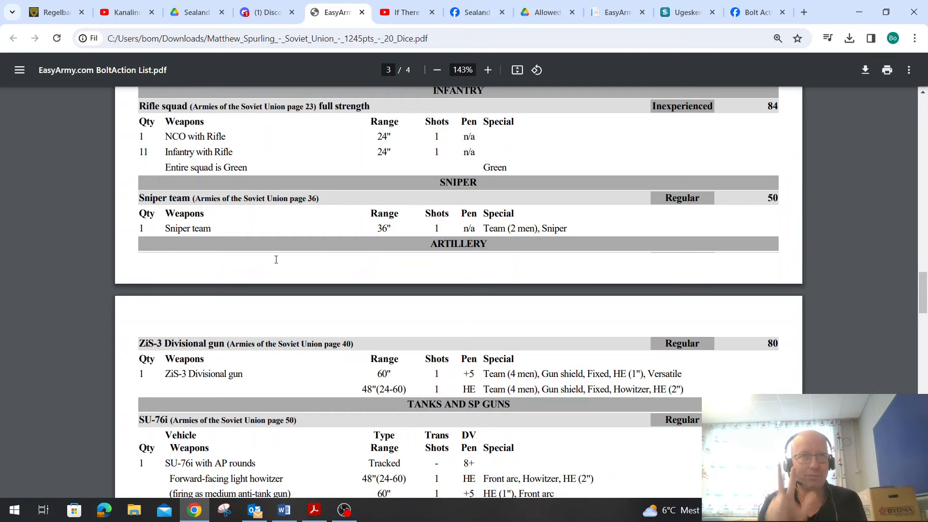
pyautogui.scroll(-3, 276, 260)
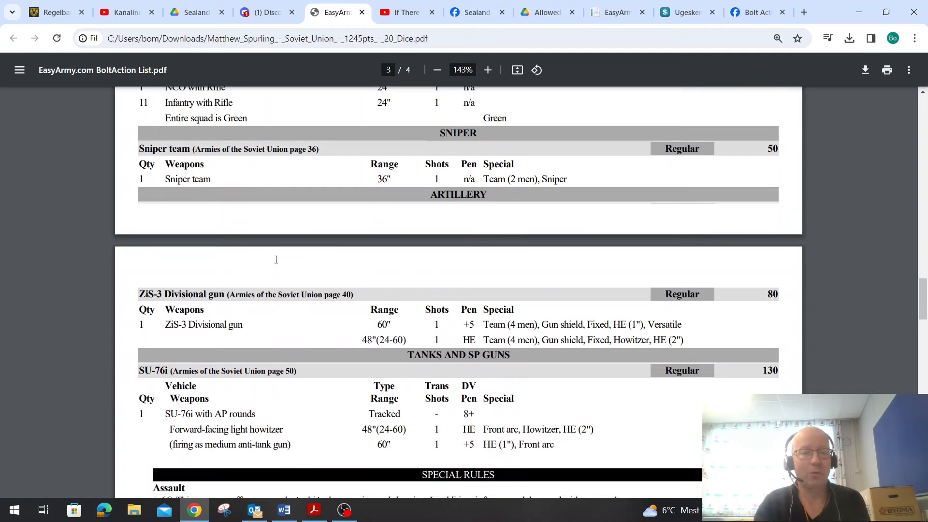
pyautogui.scroll(-2, 275, 260)
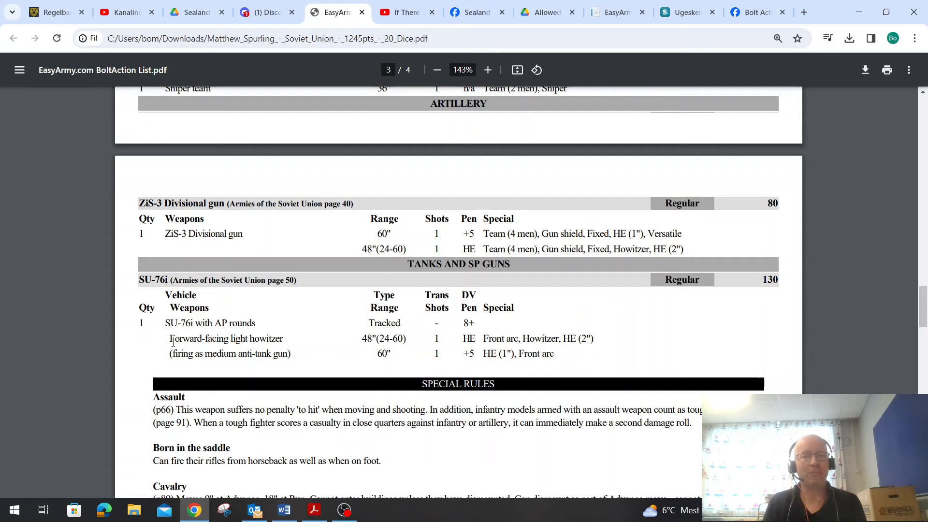
pyautogui.scroll(8, 297, 279)
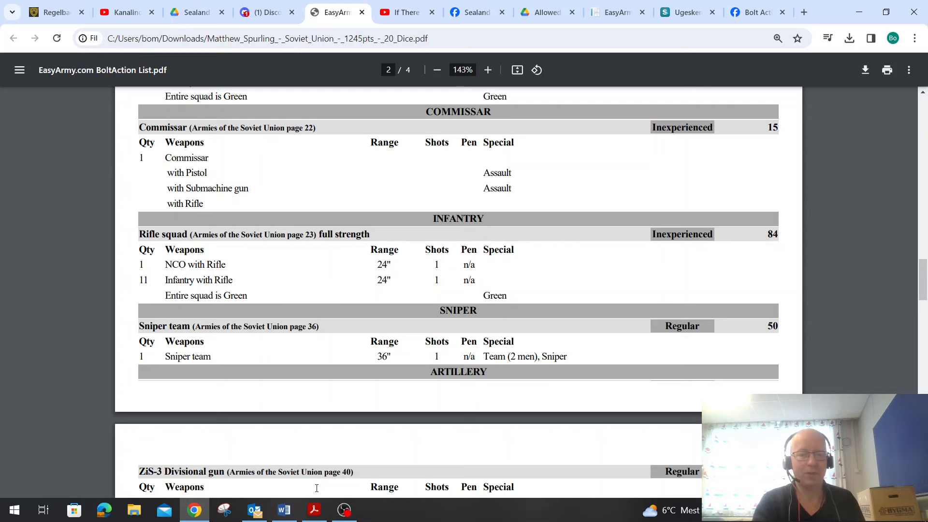
# - Bring the German 991-point army list window forward and maximize it
pyautogui.click(314, 511)
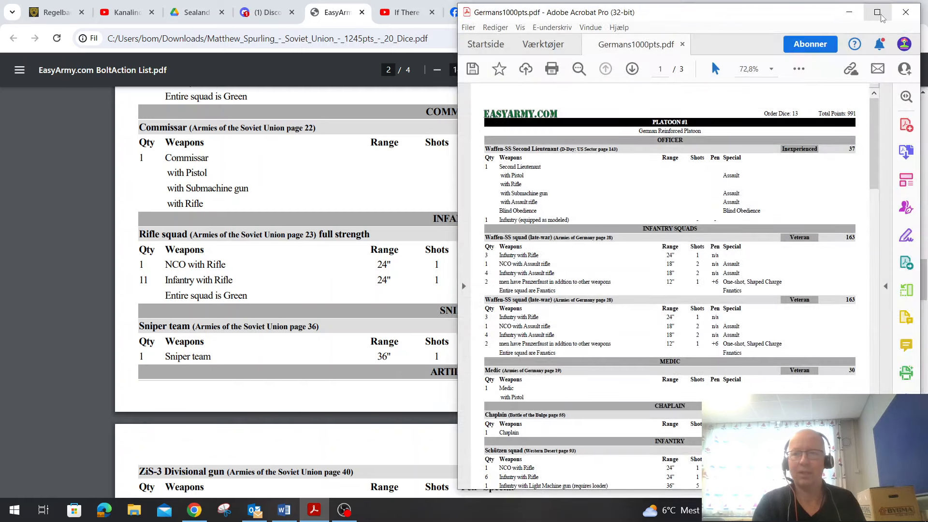
pyautogui.click(877, 12)
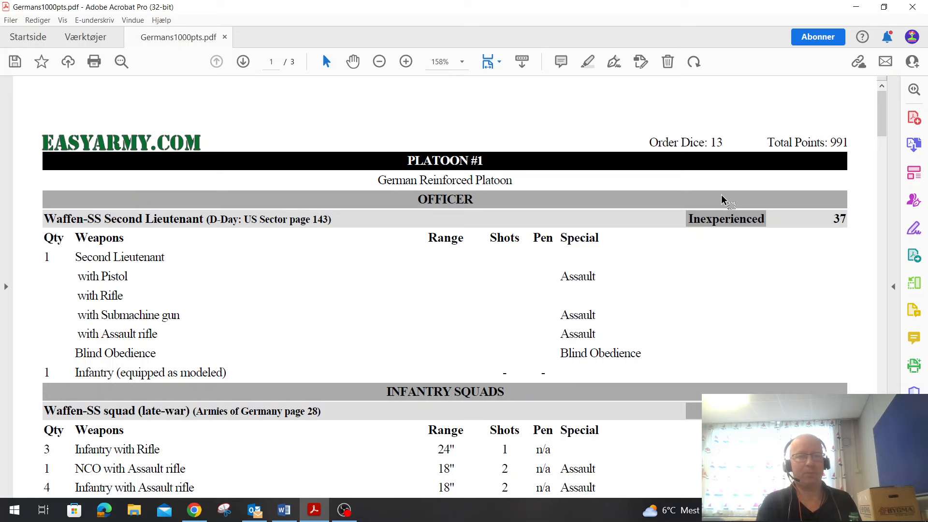
pyautogui.scroll(-3, 721, 194)
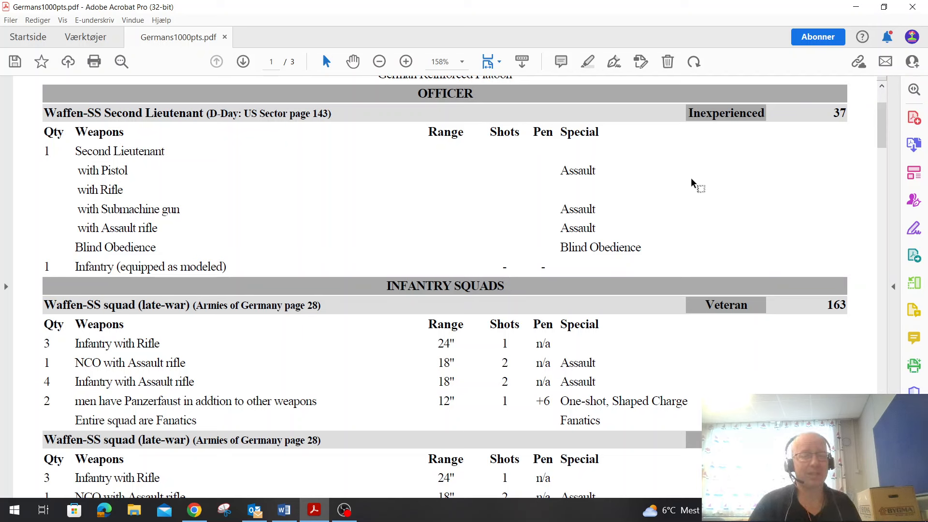
pyautogui.scroll(-3, 690, 177)
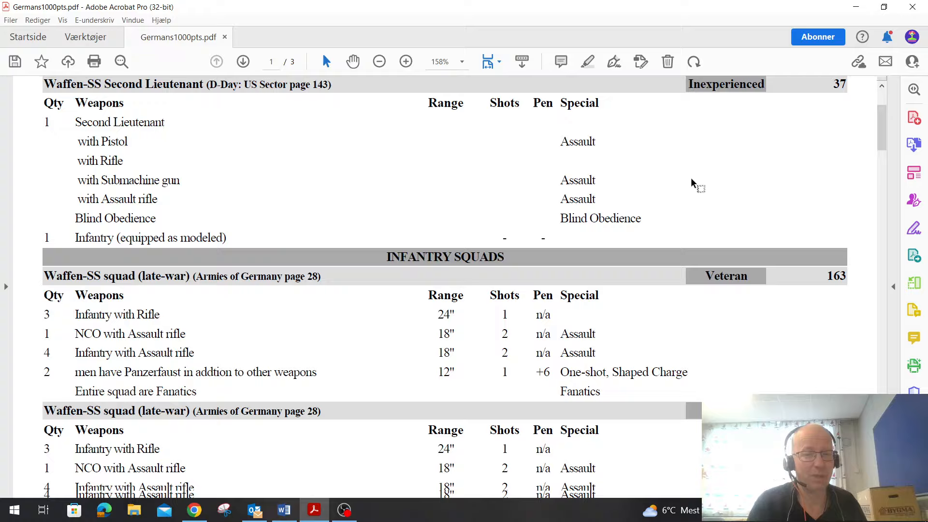
pyautogui.scroll(-3, 691, 177)
pyautogui.scroll(-2, 691, 178)
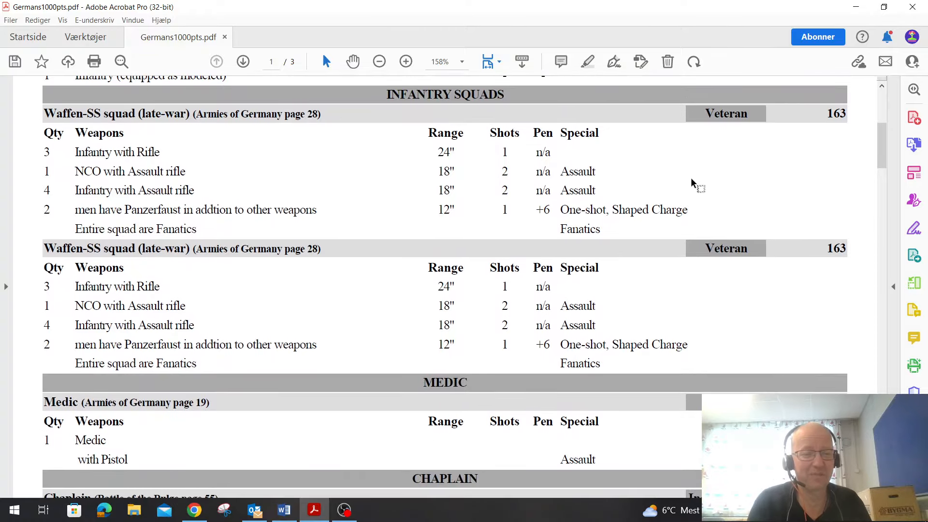
pyautogui.scroll(-1, 691, 177)
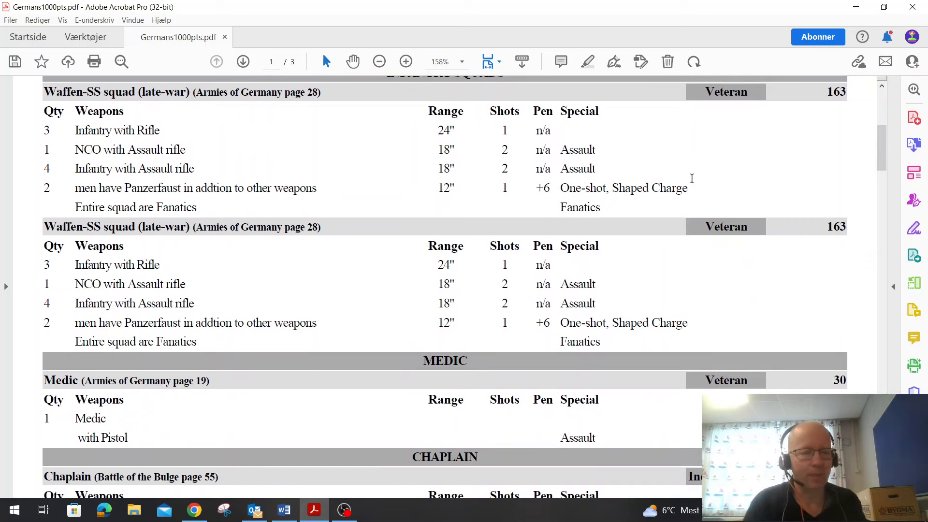
pyautogui.scroll(-4, 692, 180)
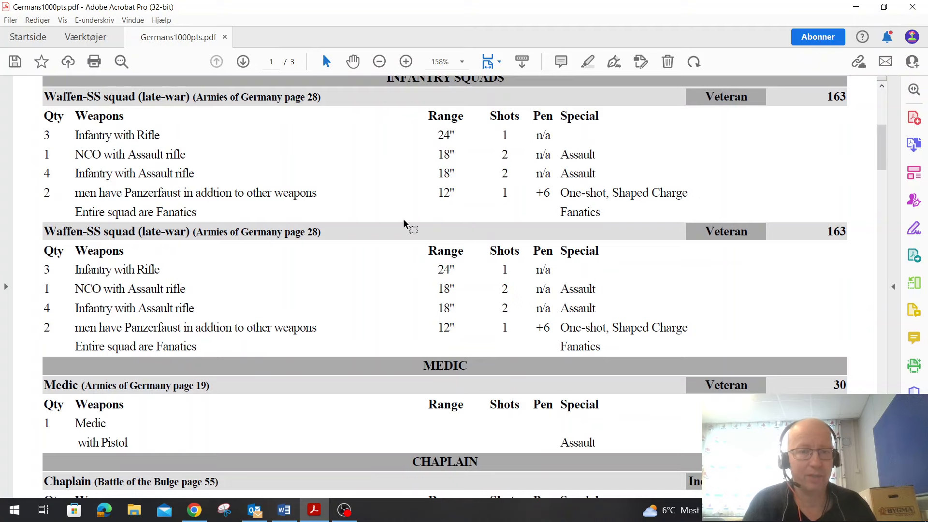
pyautogui.scroll(-1, 403, 218)
pyautogui.scroll(-1, 404, 219)
pyautogui.scroll(-1, 404, 219)
pyautogui.scroll(-1, 403, 219)
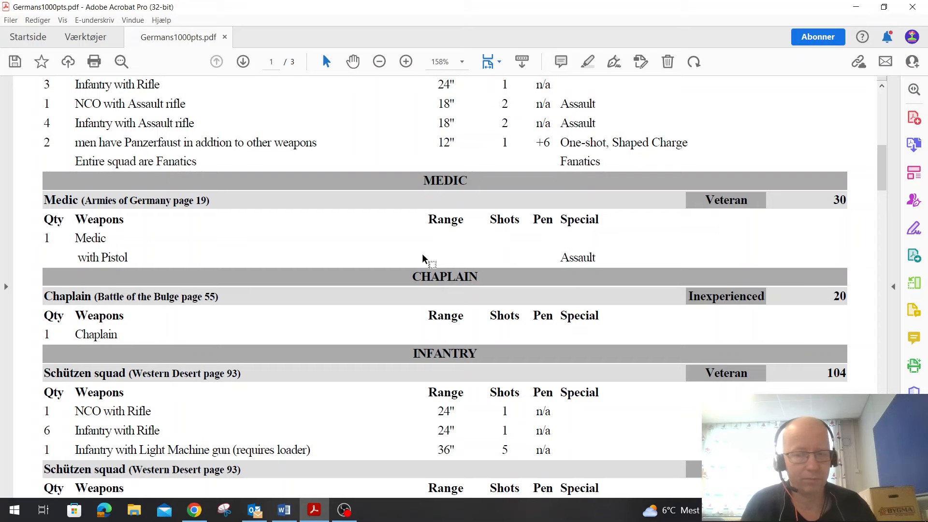
pyautogui.scroll(-3, 422, 253)
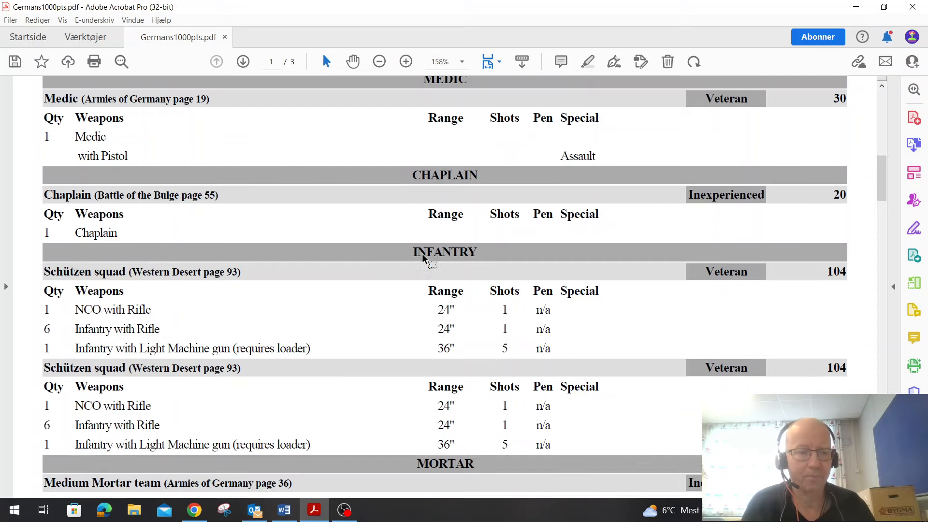
pyautogui.scroll(-2, 422, 254)
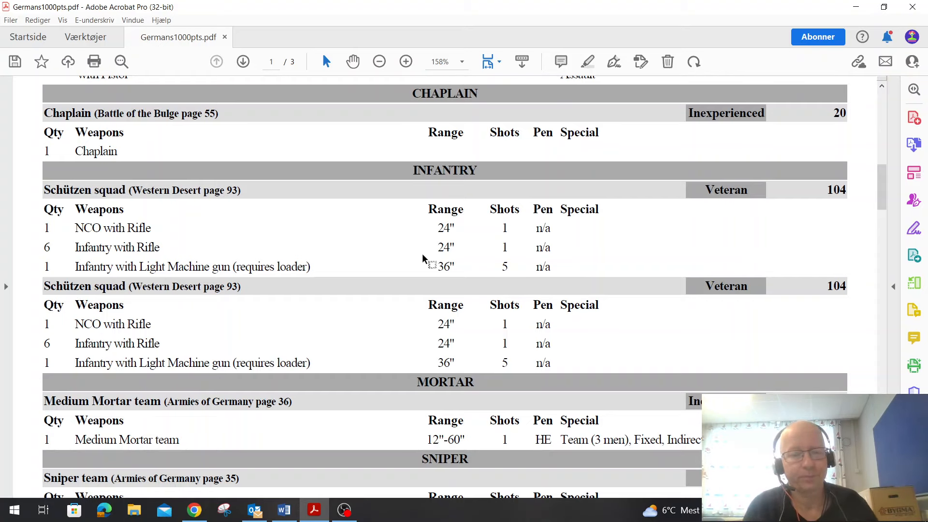
pyautogui.scroll(-3, 423, 253)
pyautogui.scroll(-3, 421, 254)
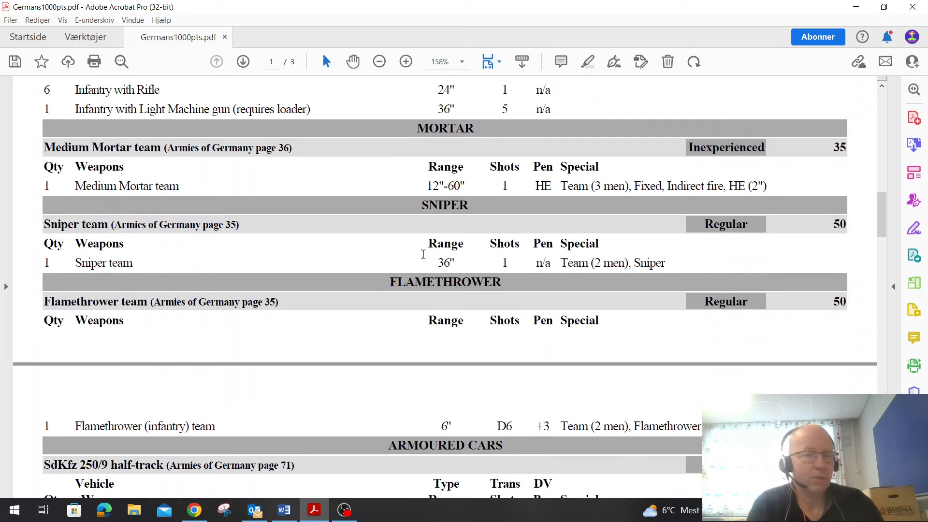
pyautogui.scroll(-1, 423, 254)
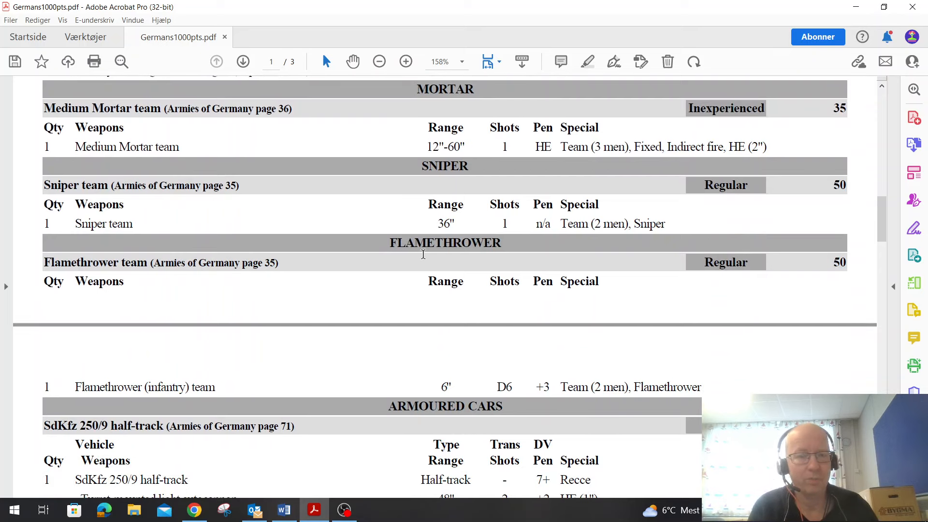
pyautogui.scroll(-2, 423, 255)
pyautogui.scroll(-2, 422, 254)
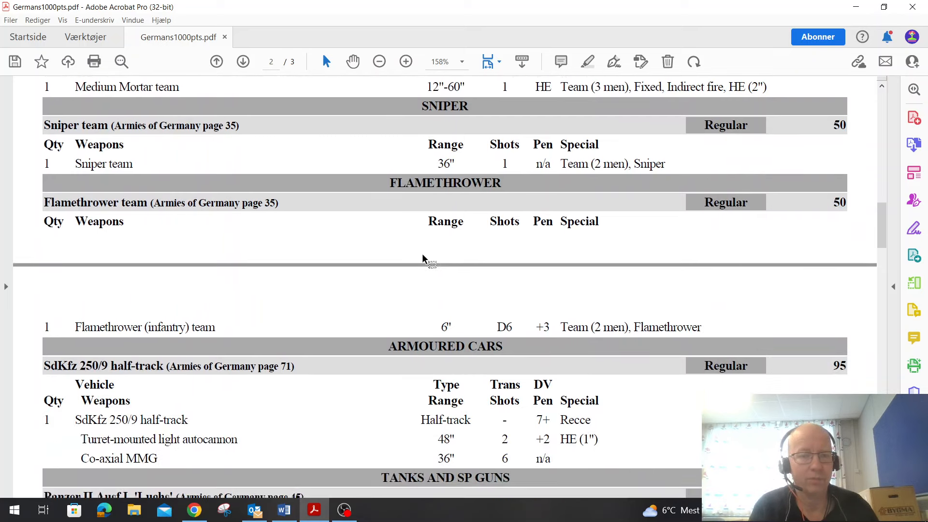
pyautogui.scroll(-2, 423, 254)
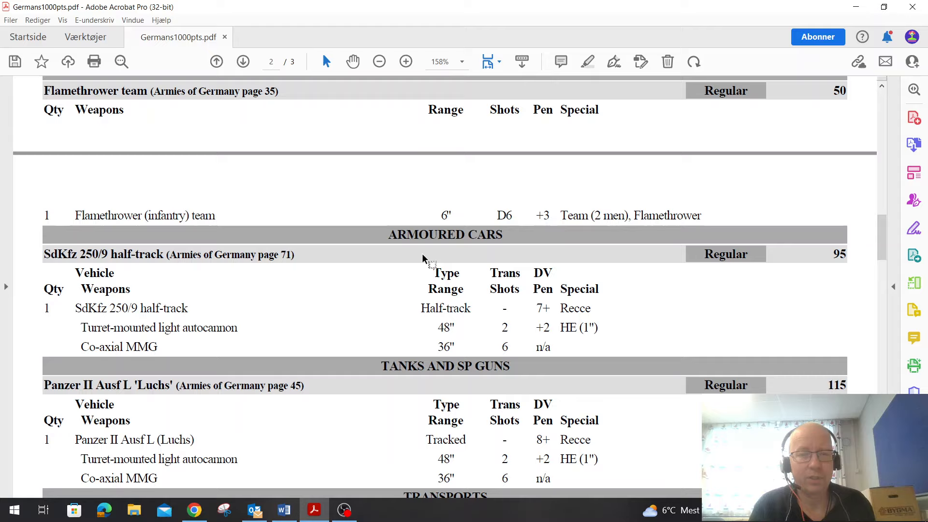
pyautogui.scroll(-3, 422, 253)
pyautogui.scroll(-2, 423, 253)
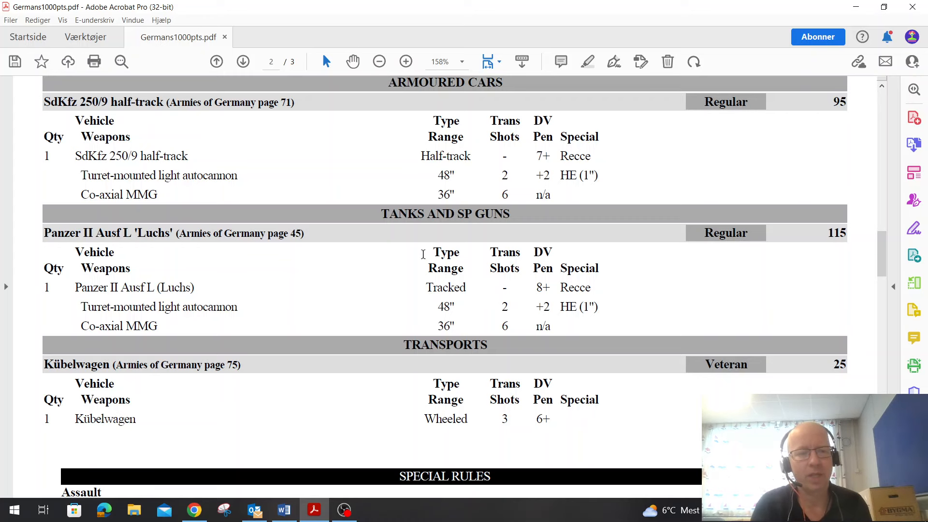
pyautogui.scroll(3, 423, 254)
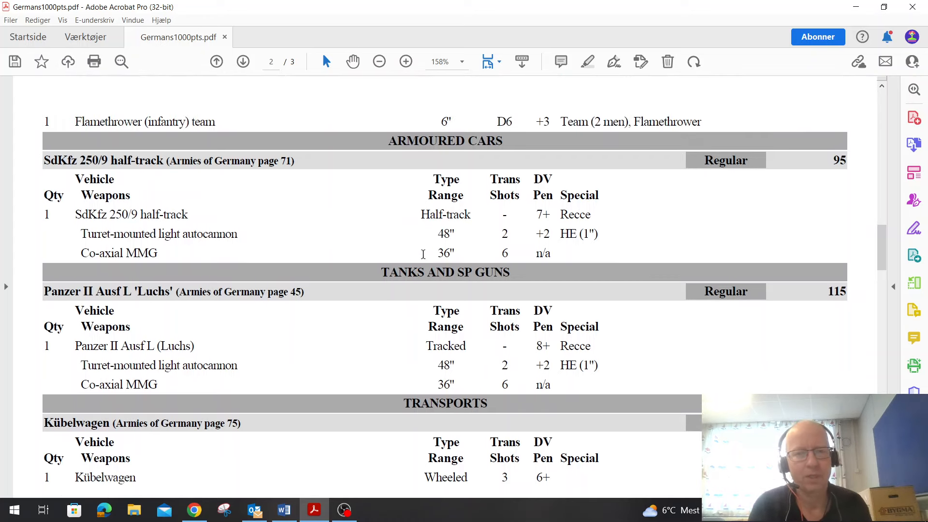
pyautogui.scroll(2, 423, 254)
pyautogui.scroll(2, 423, 254)
pyautogui.scroll(1, 423, 254)
pyautogui.scroll(-3, 423, 253)
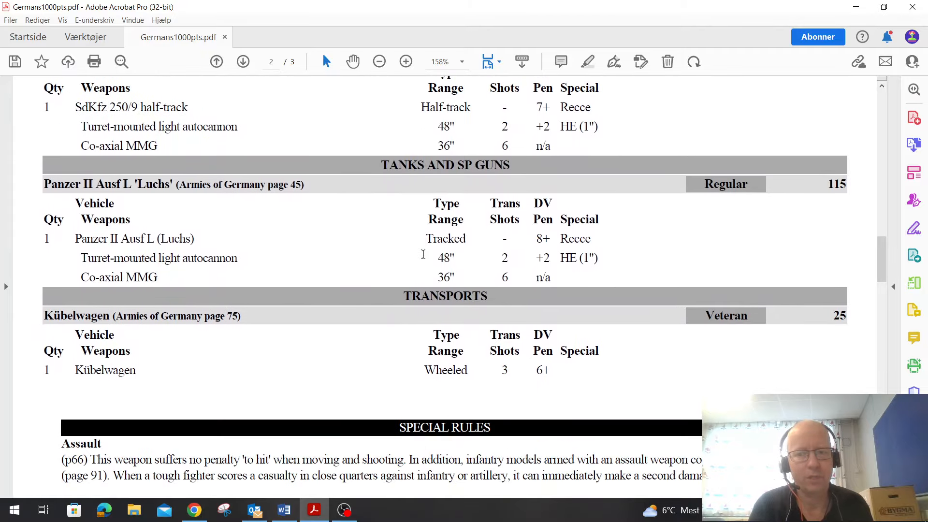
pyautogui.scroll(2, 423, 258)
pyautogui.scroll(1, 423, 259)
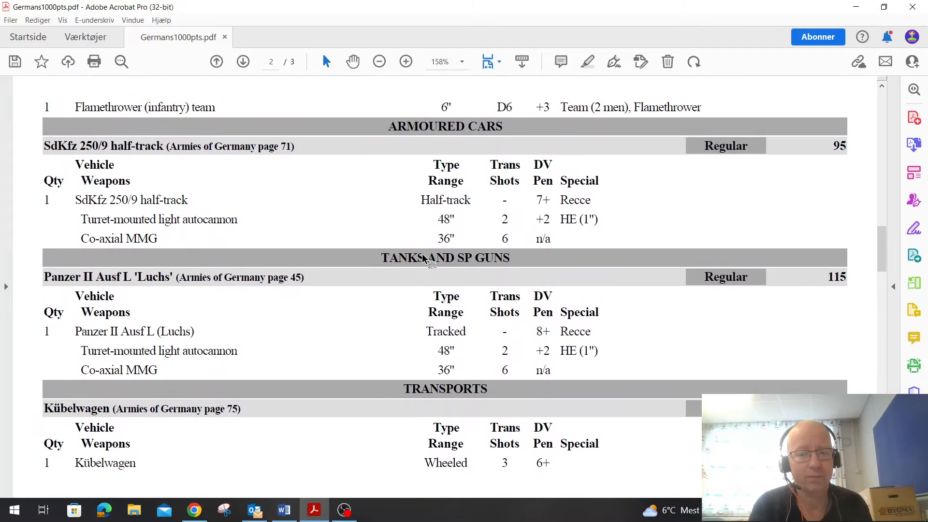
pyautogui.scroll(2, 422, 258)
pyautogui.scroll(2, 423, 258)
pyautogui.scroll(2, 423, 254)
pyautogui.scroll(2, 422, 254)
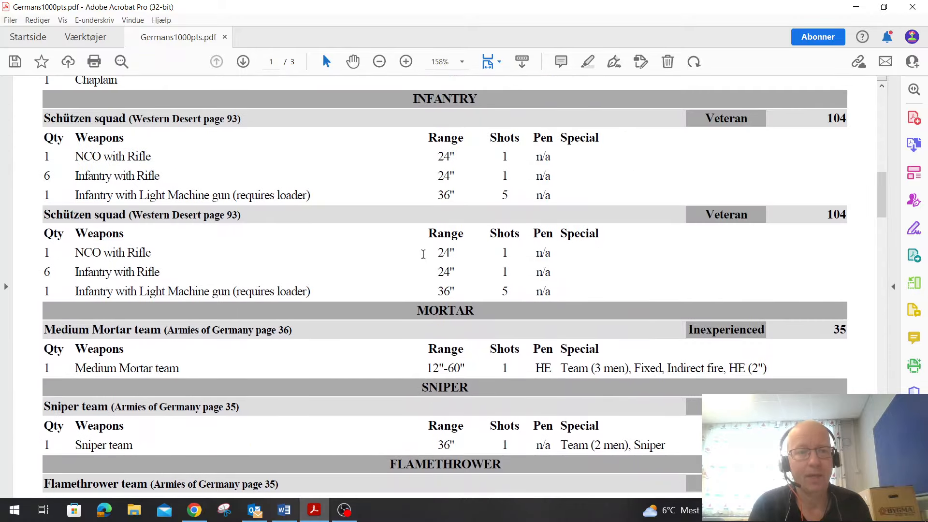
pyautogui.scroll(2, 423, 254)
pyautogui.scroll(2, 423, 253)
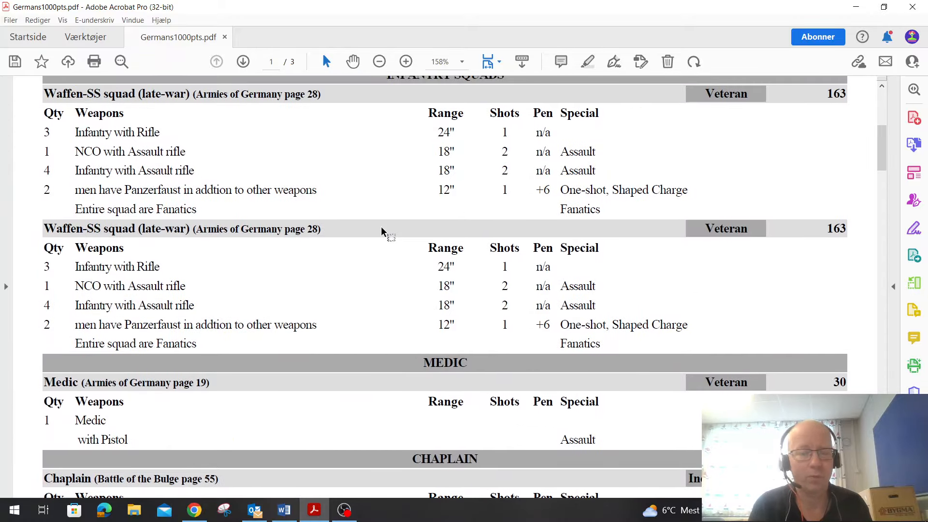
pyautogui.scroll(-3, 381, 227)
pyautogui.scroll(-2, 381, 226)
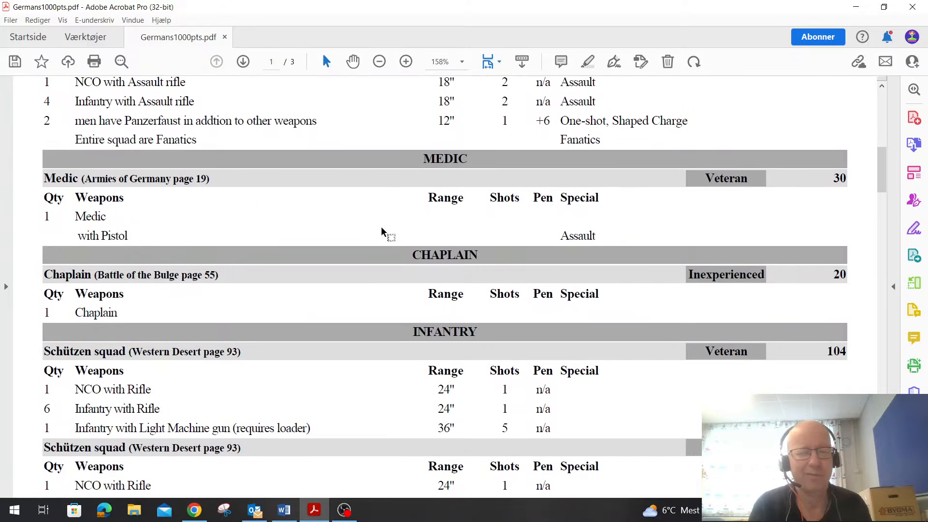
pyautogui.scroll(-2, 381, 226)
pyautogui.scroll(-3, 381, 227)
pyautogui.scroll(2, 381, 226)
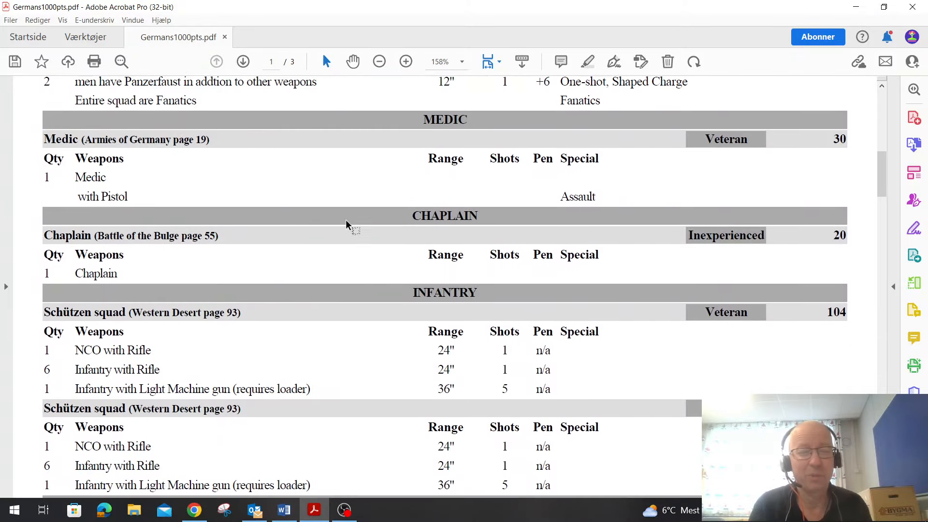
pyautogui.scroll(-5, 347, 191)
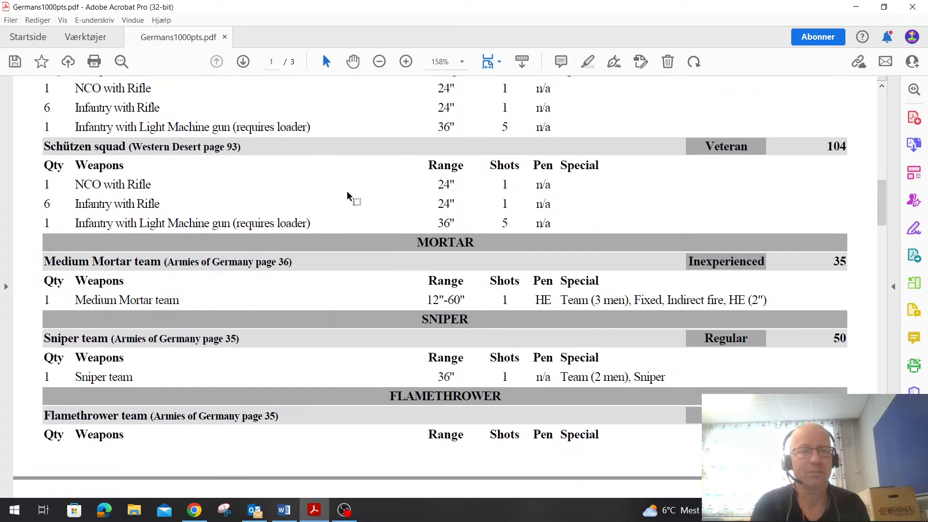
pyautogui.scroll(5, 346, 190)
pyautogui.scroll(5, 347, 190)
pyautogui.scroll(4, 346, 191)
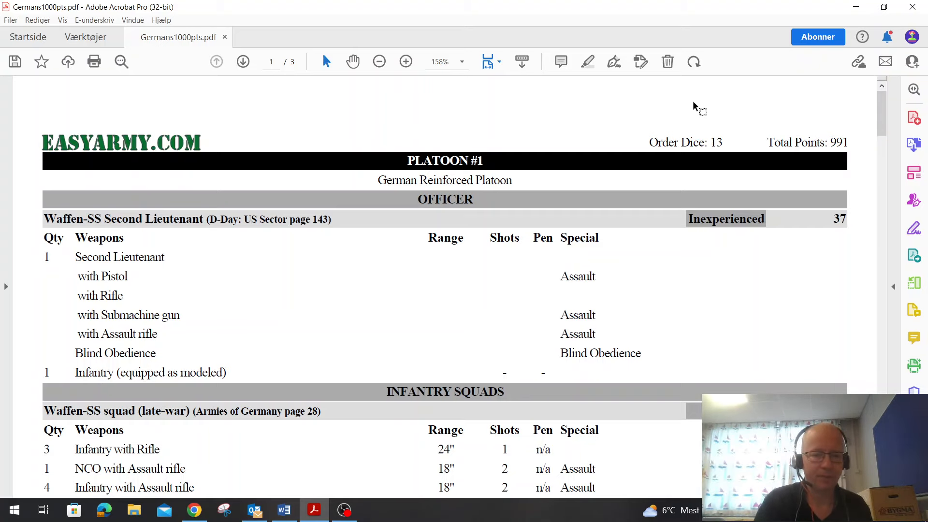
# - Switch from the German list over to the OBS Studio window
pyautogui.click(345, 510)
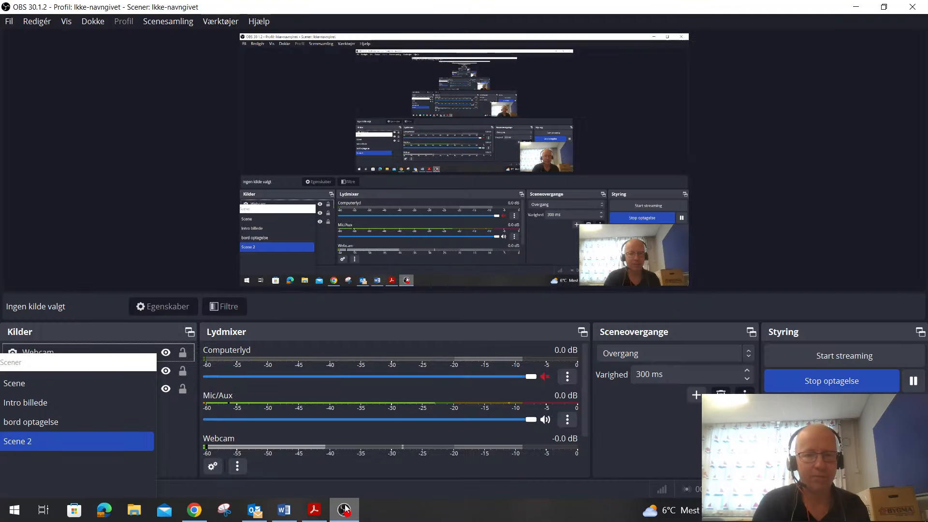